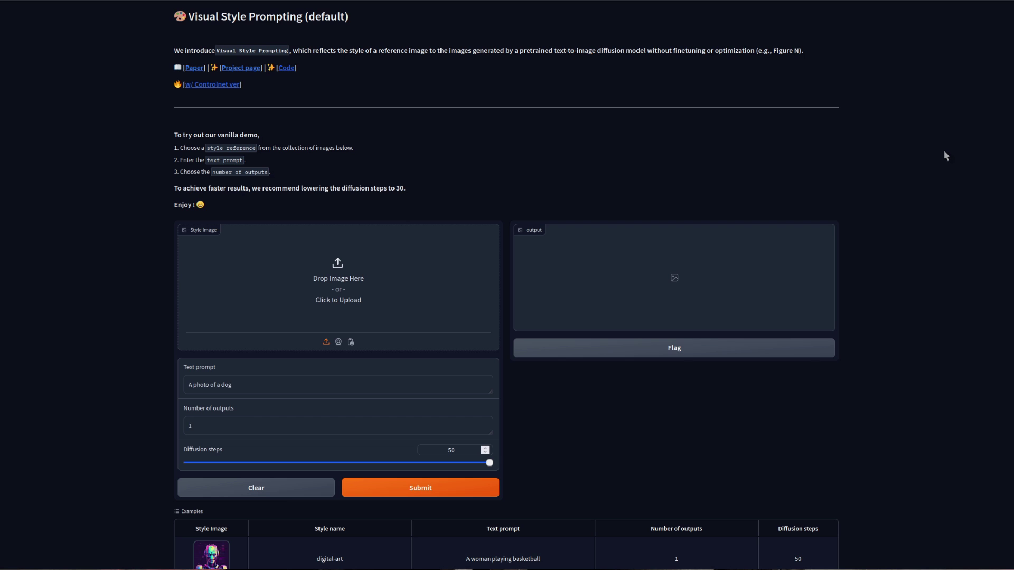
Step: Load the cloud example and generate a cloud-styled picture of a dog
scroll(946, 156, "down", 8)
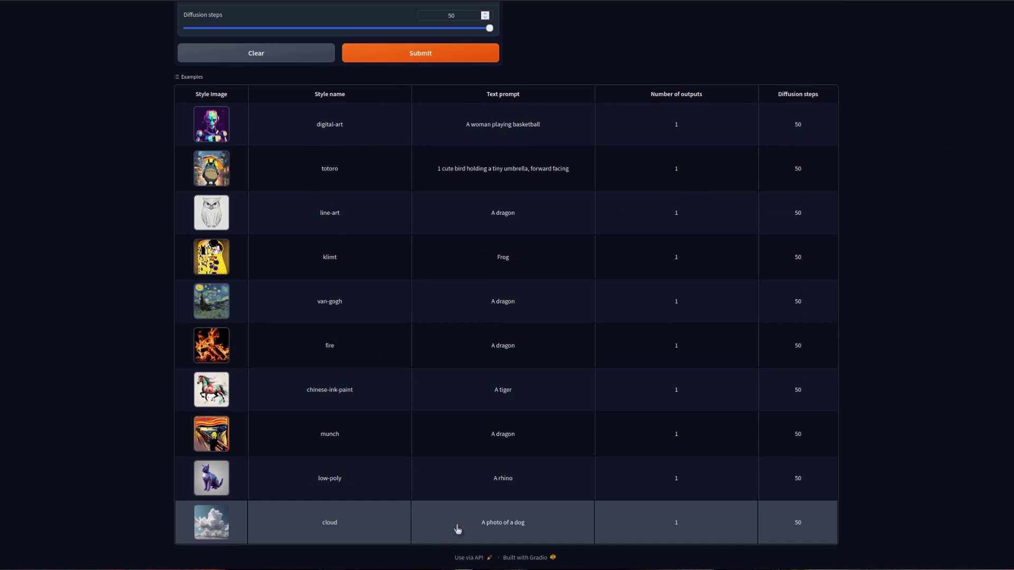
scroll(457, 530, "up", 4)
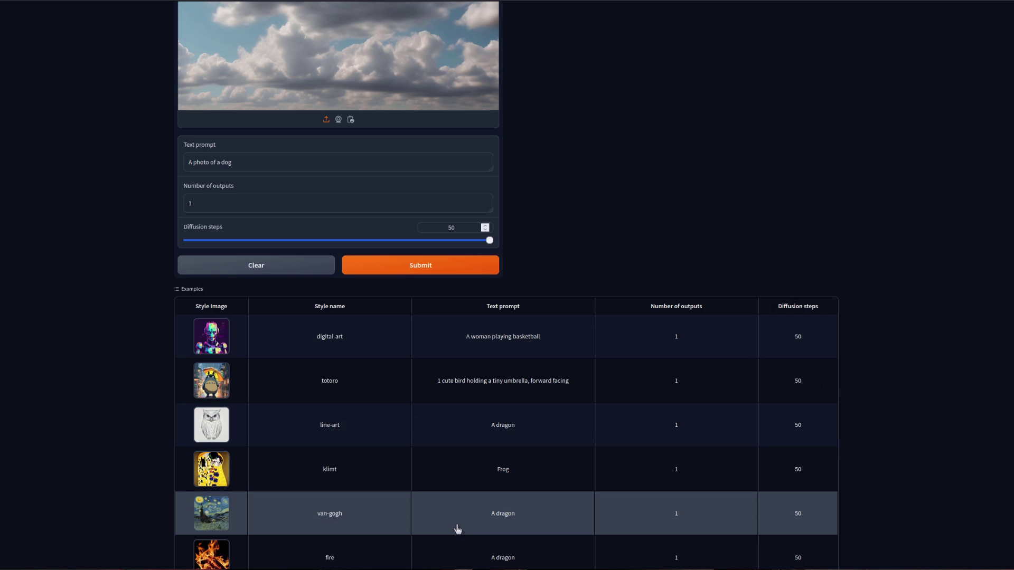
scroll(589, 412, "up", 2)
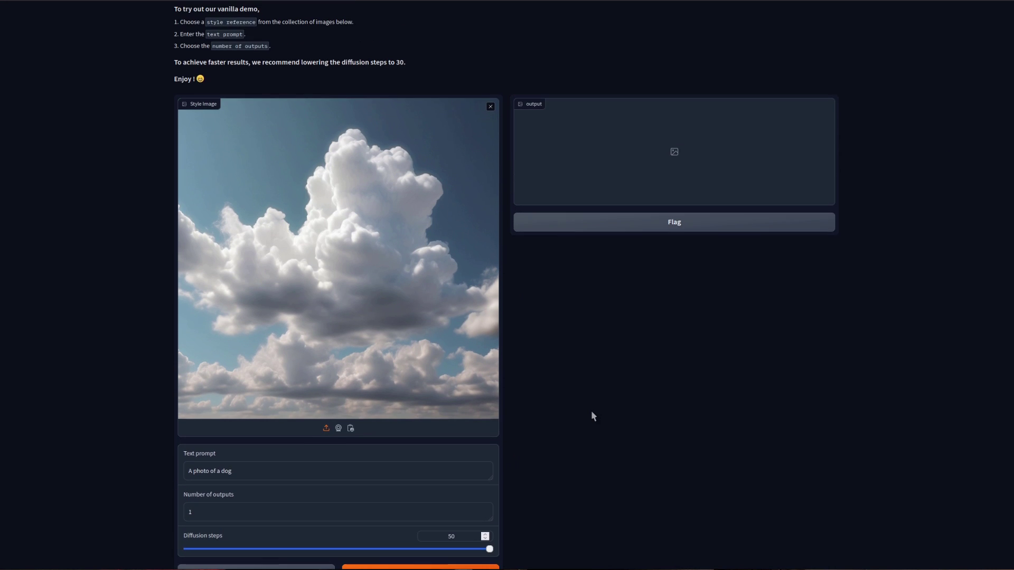
scroll(591, 411, "down", 2)
left_click(421, 471)
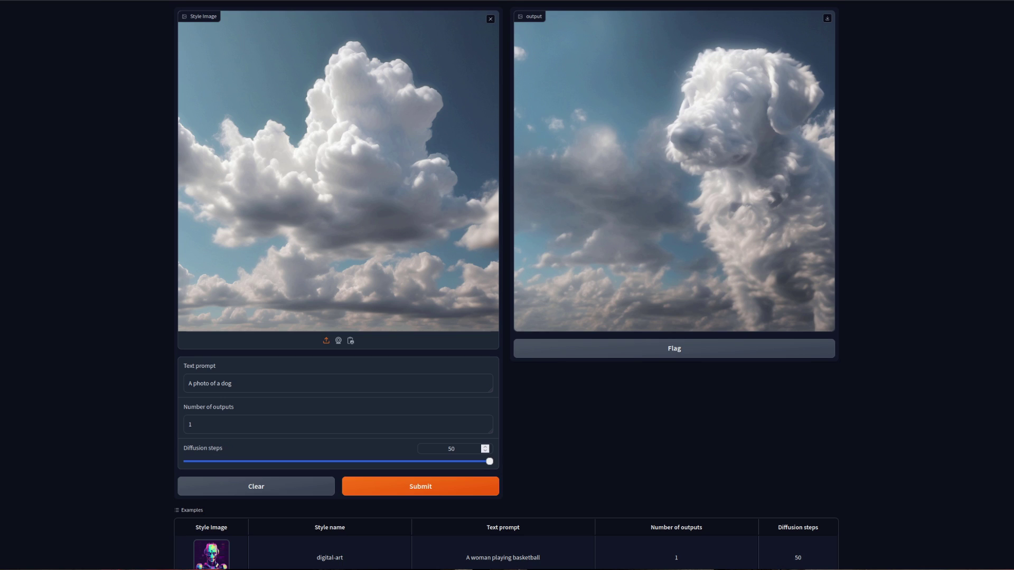
Step: Change the prompt to 'A photo of a rodent' and generate again
left_click(253, 384)
key("BackSpace")
key("BackSpace")
key("BackSpace")
type("rodent")
left_click(411, 490)
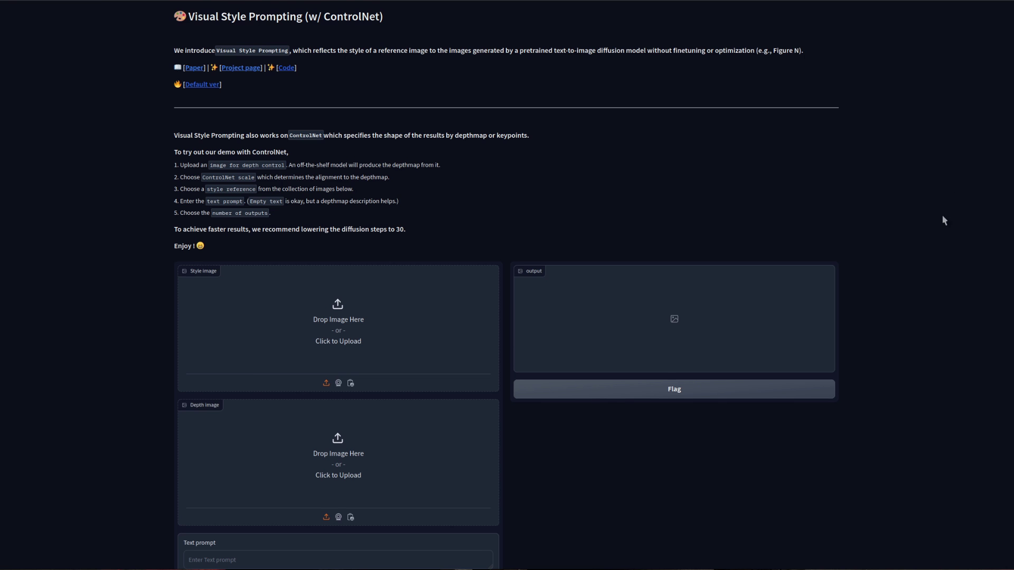
Step: Load the cloud style with the Gundam depth image and generate a cloud-built robot
scroll(943, 214, "down", 8)
scroll(909, 269, "down", 6)
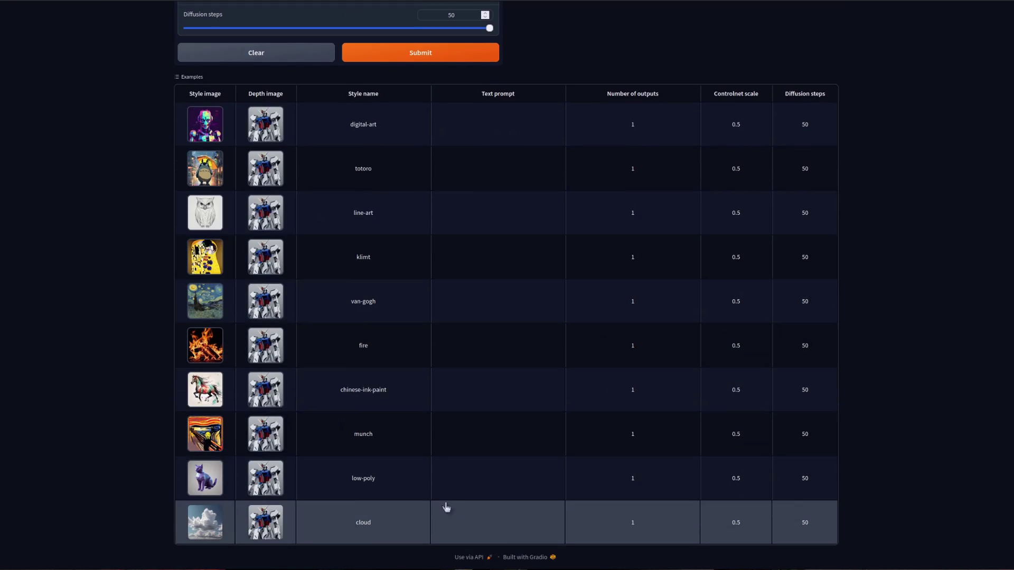
left_click(390, 523)
scroll(711, 322, "up", 7)
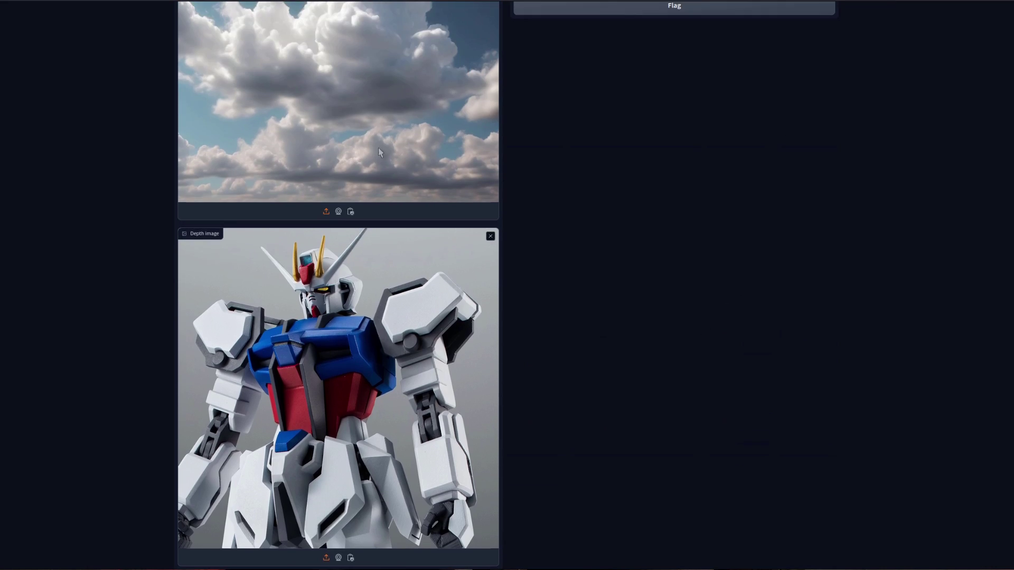
scroll(383, 150, "down", 3)
scroll(384, 158, "down", 3)
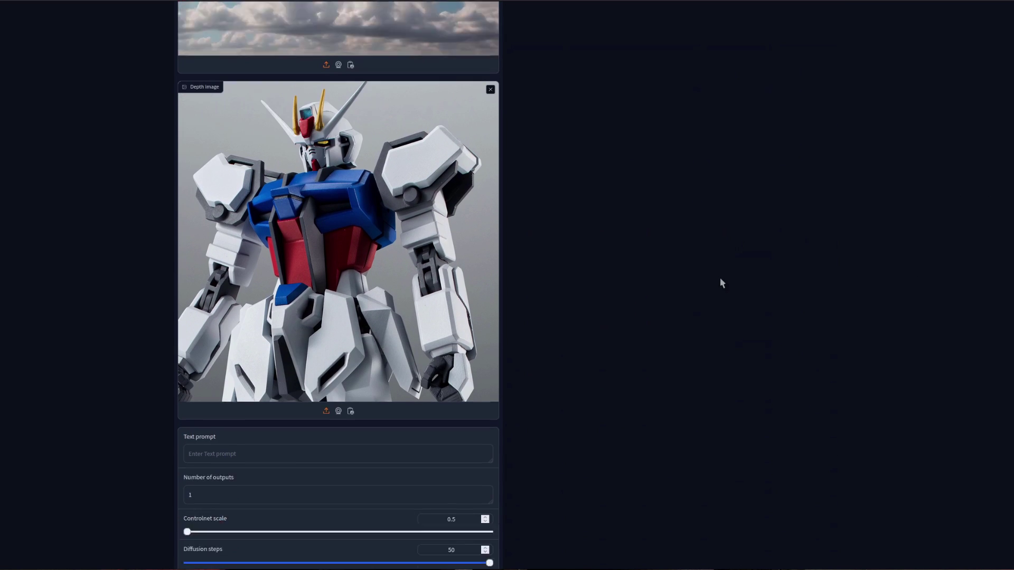
left_click(438, 535)
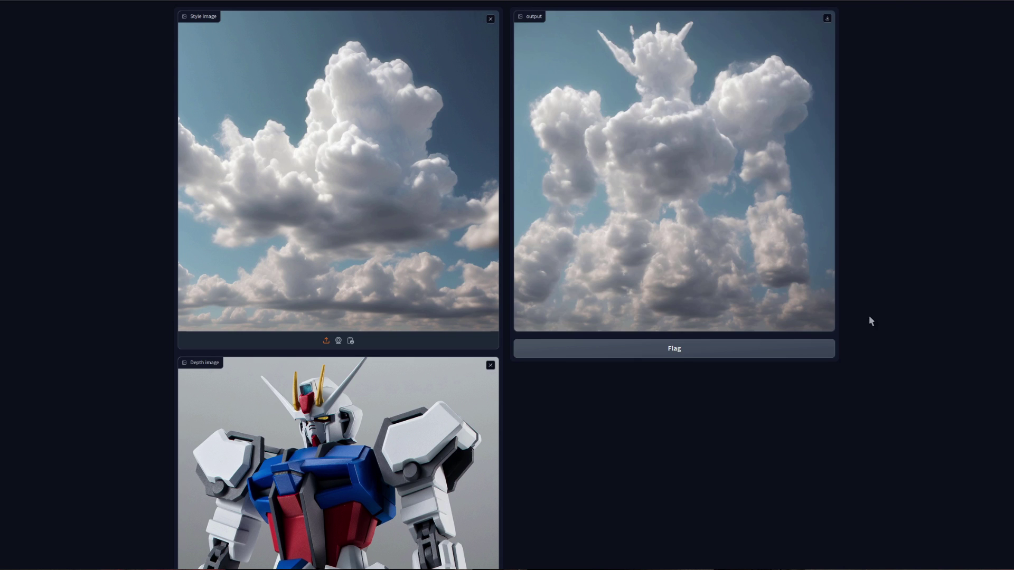
scroll(668, 355, "down", 5)
scroll(658, 336, "down", 3)
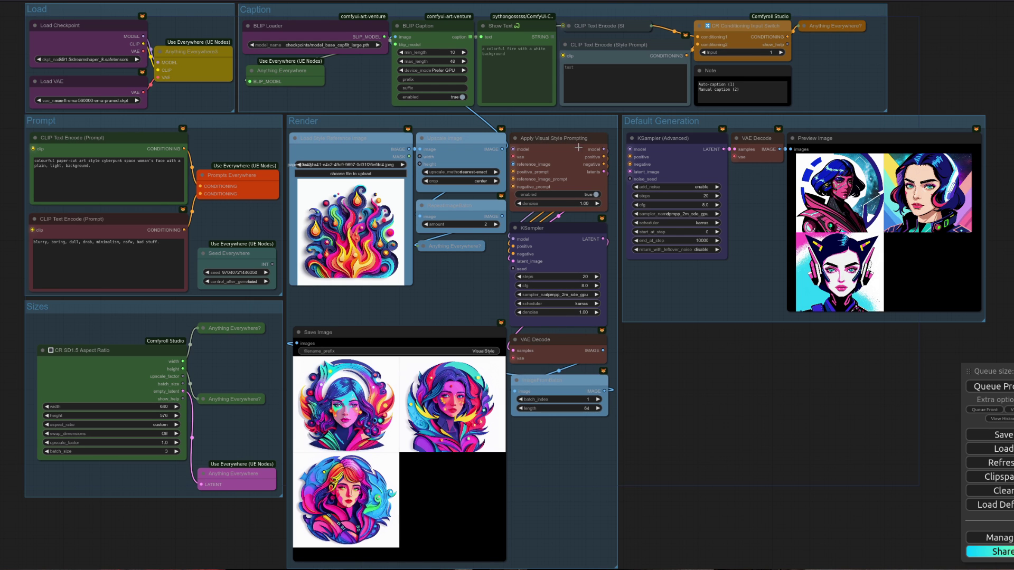
scroll(127, 70, "up", 5)
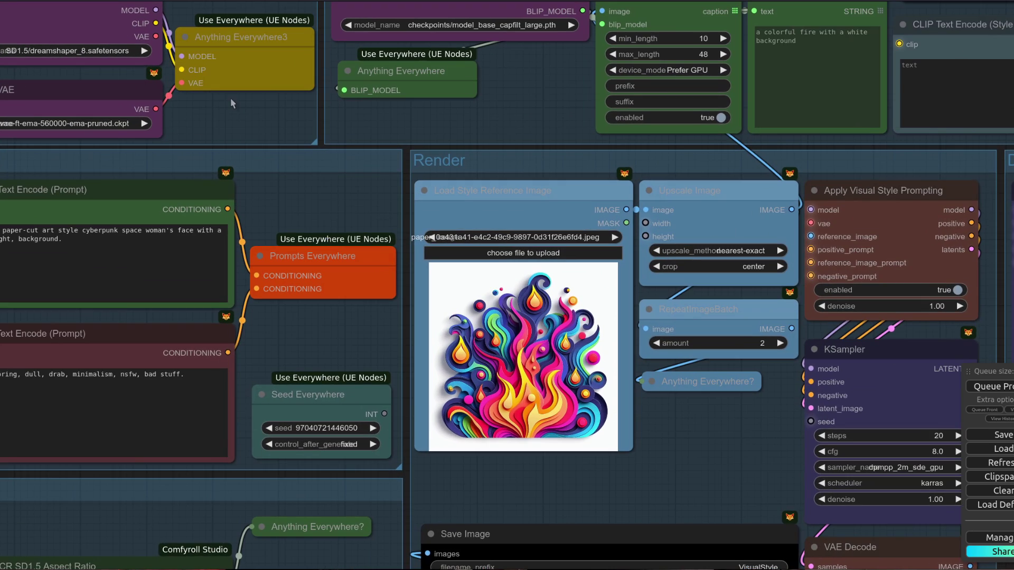
left_click_drag(230, 103, 296, 182)
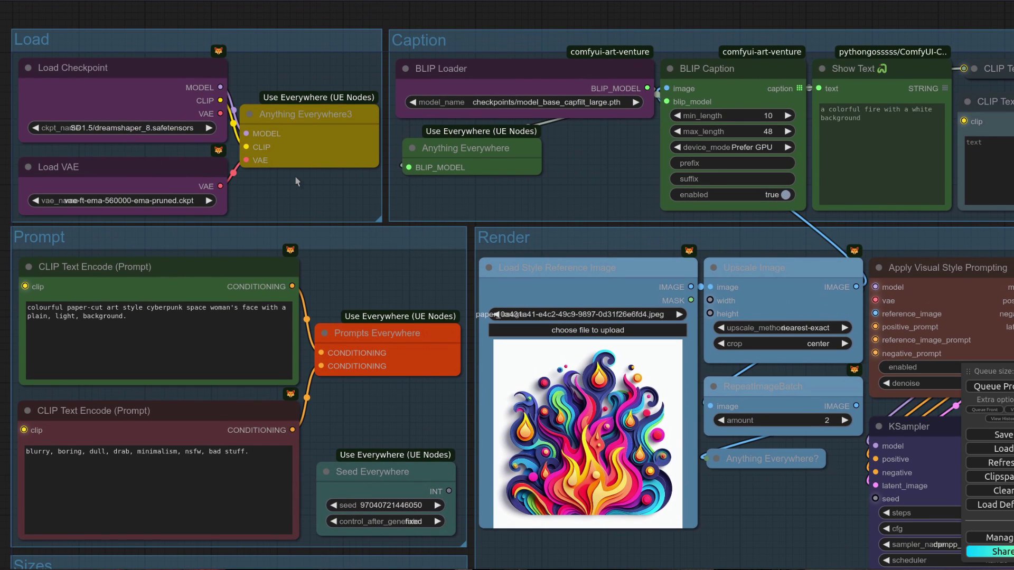
scroll(357, 289, "down", 5)
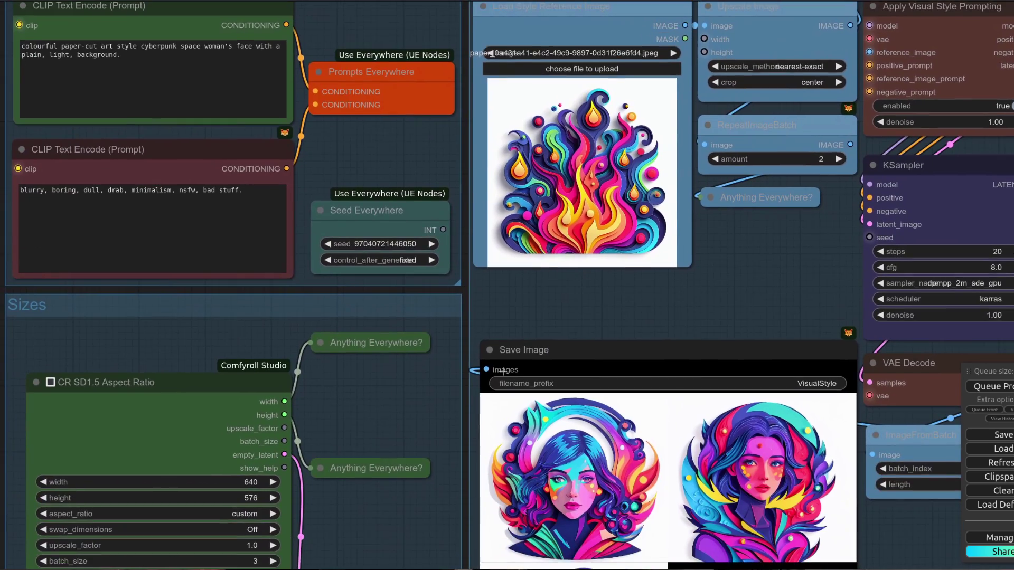
scroll(421, 297, "down", 3)
scroll(420, 268, "up", 8)
scroll(419, 268, "right", 6)
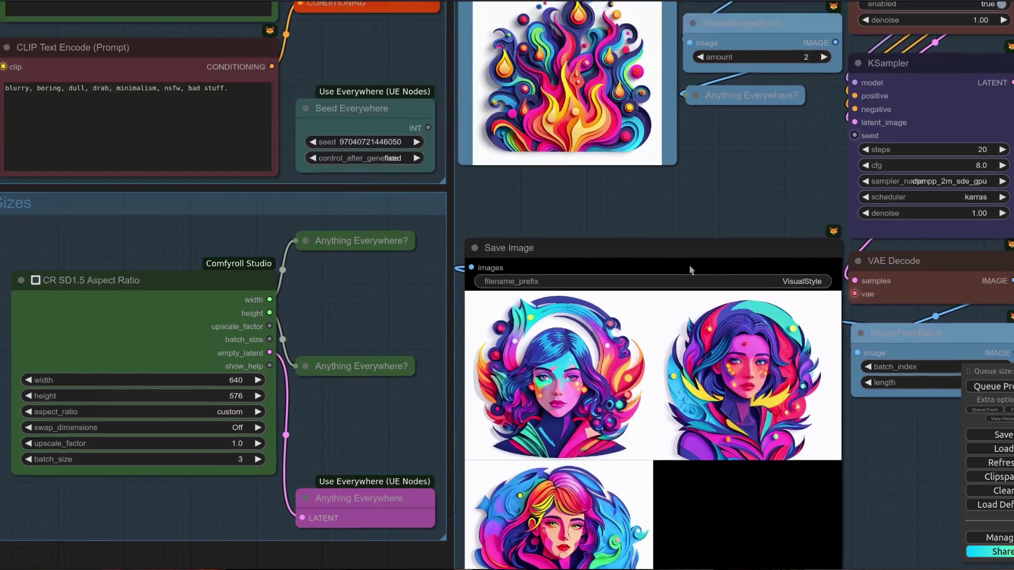
scroll(465, 537, "right", 1)
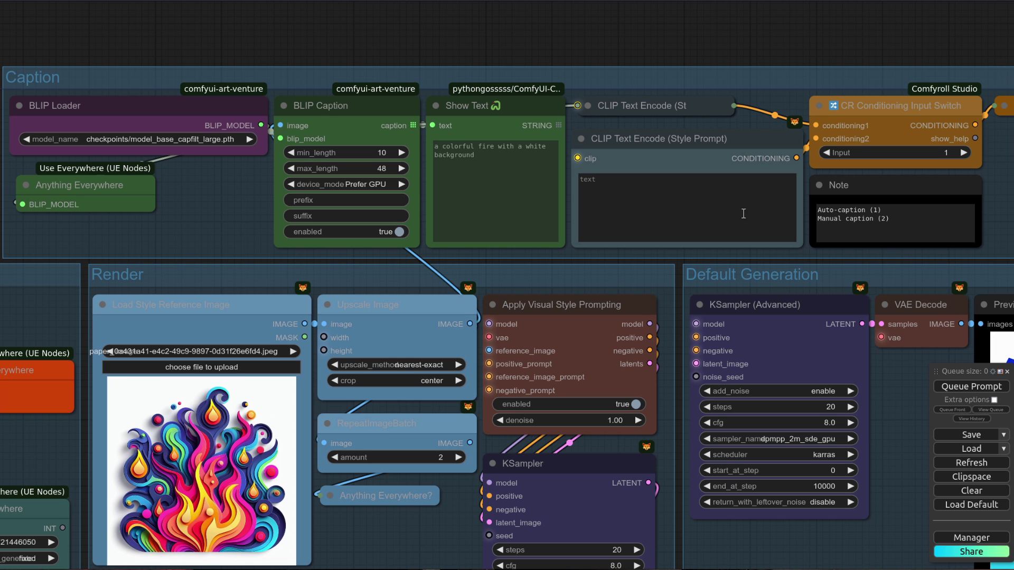
scroll(898, 449, "down", 10)
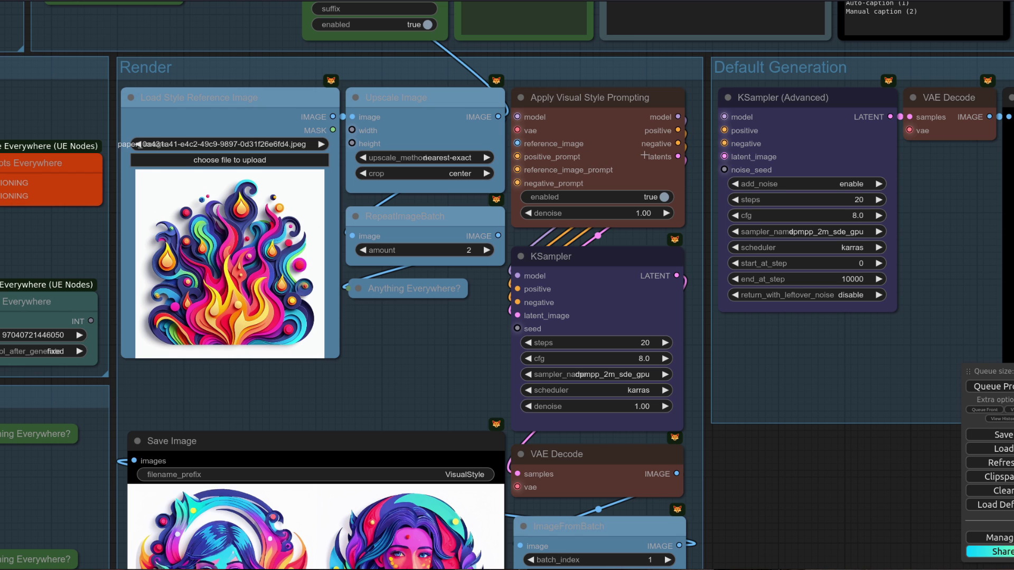
left_click_drag(943, 485, 551, 496)
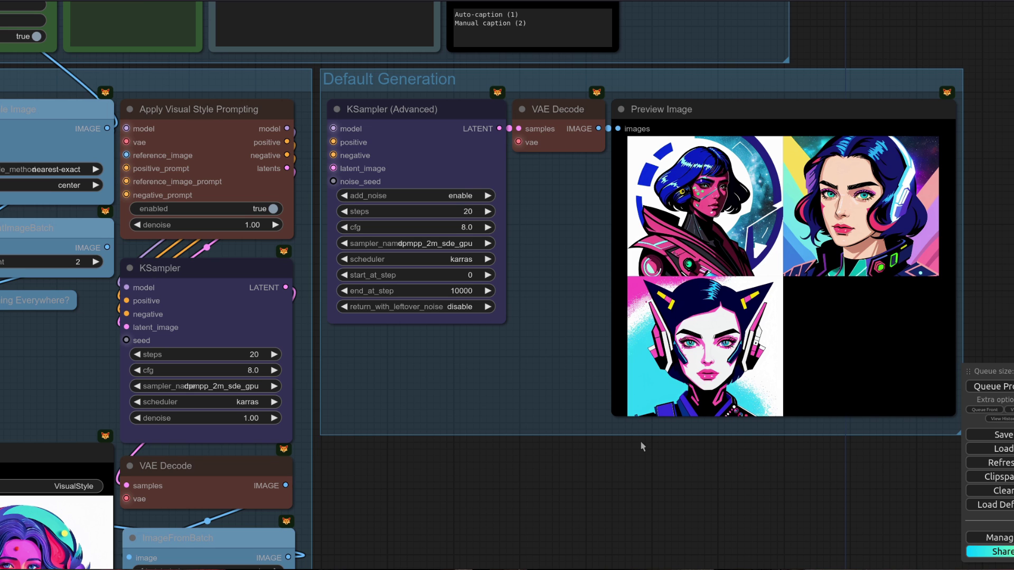
key("period")
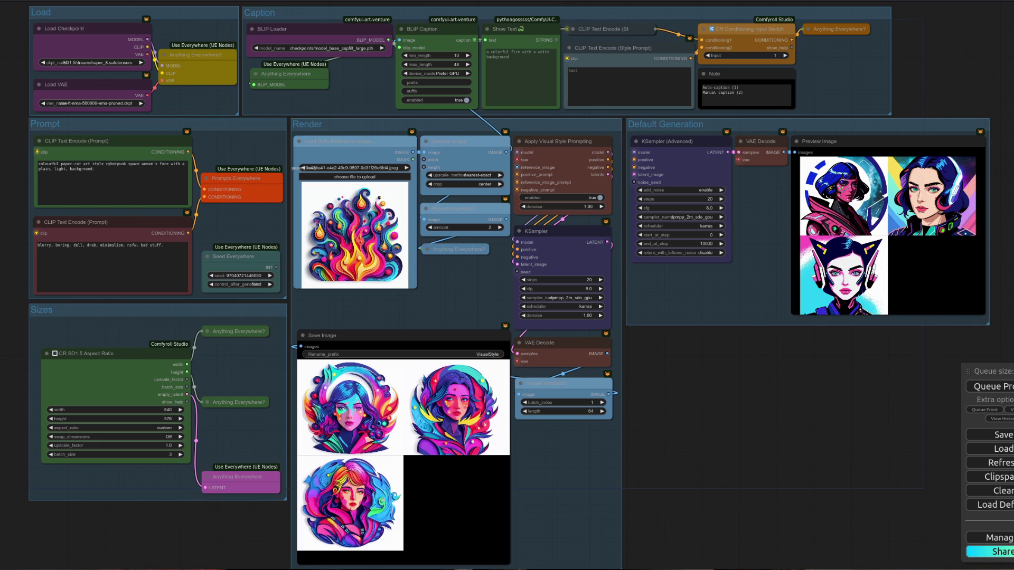
Step: Inspect the Render group's sizes and prompt nodes, then paste in the IPAdapter Visual Style Prompting workflow
scroll(465, 259, "up", 6)
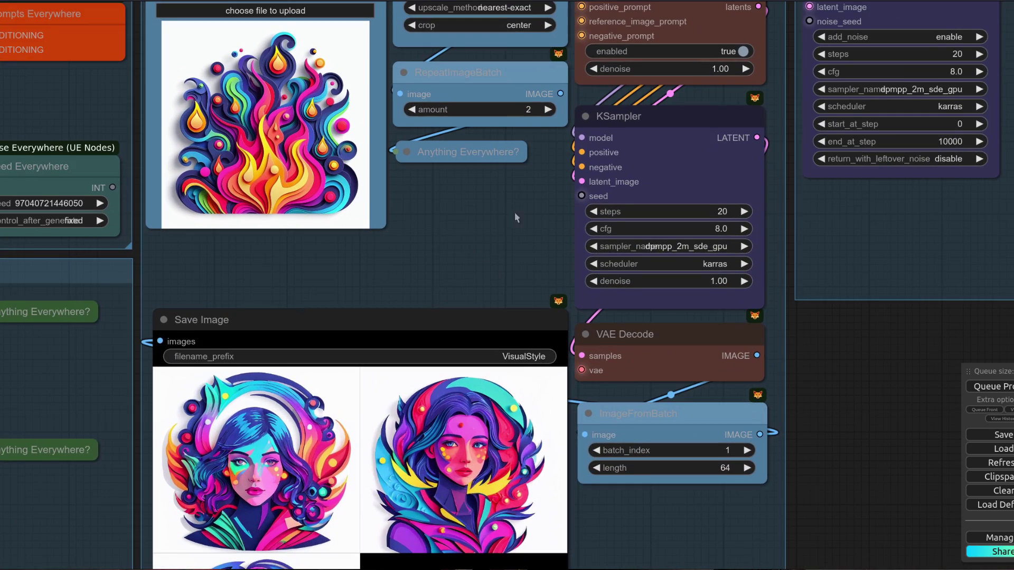
left_click_drag(514, 211, 569, 227)
scroll(597, 179, "down", 2)
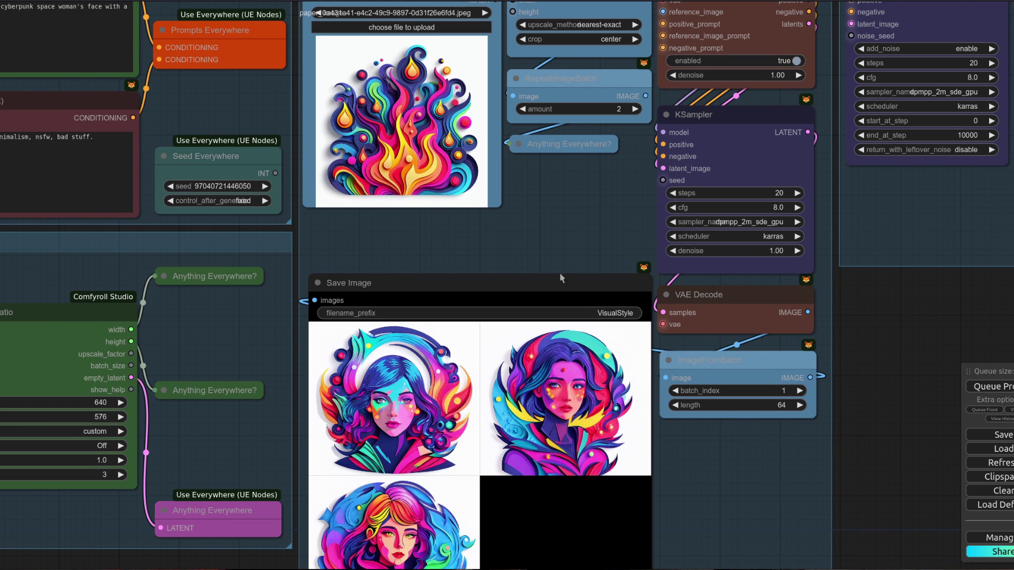
scroll(559, 272, "down", 2)
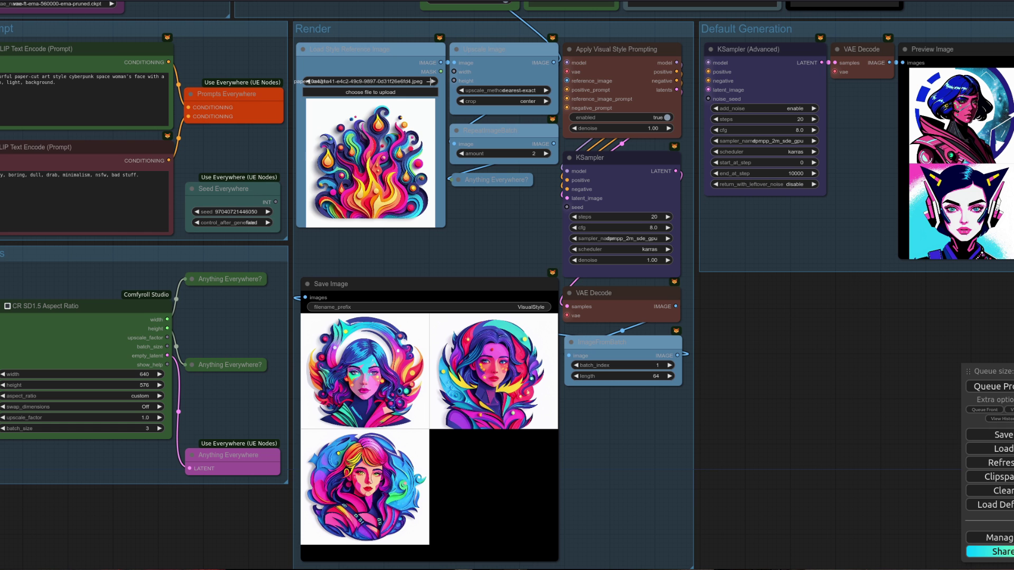
key("ctrl+v")
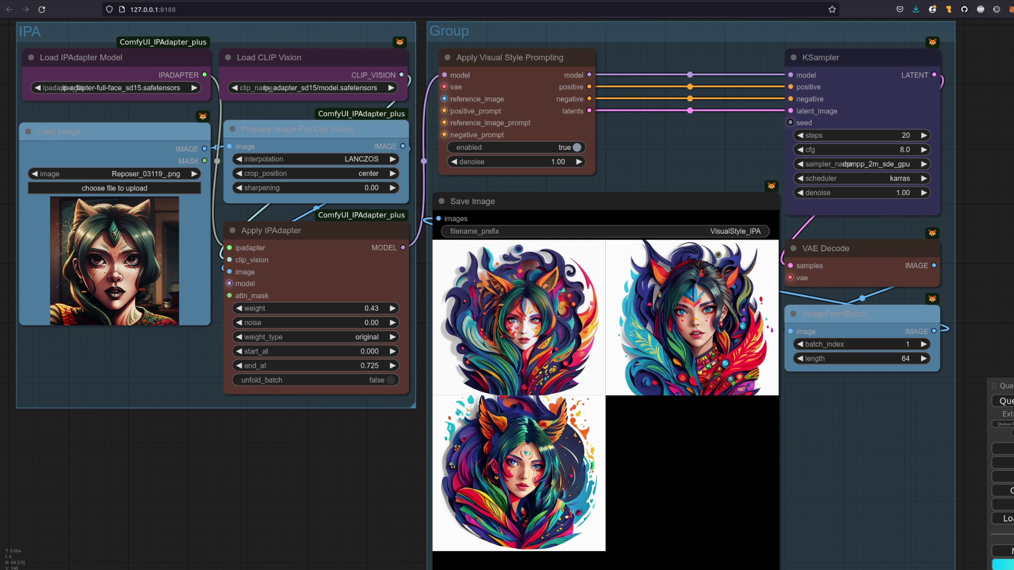
Step: Check the GitHub README, then bring the ControlNet depth group and rodent prompt into view
key("ctrl+Tab")
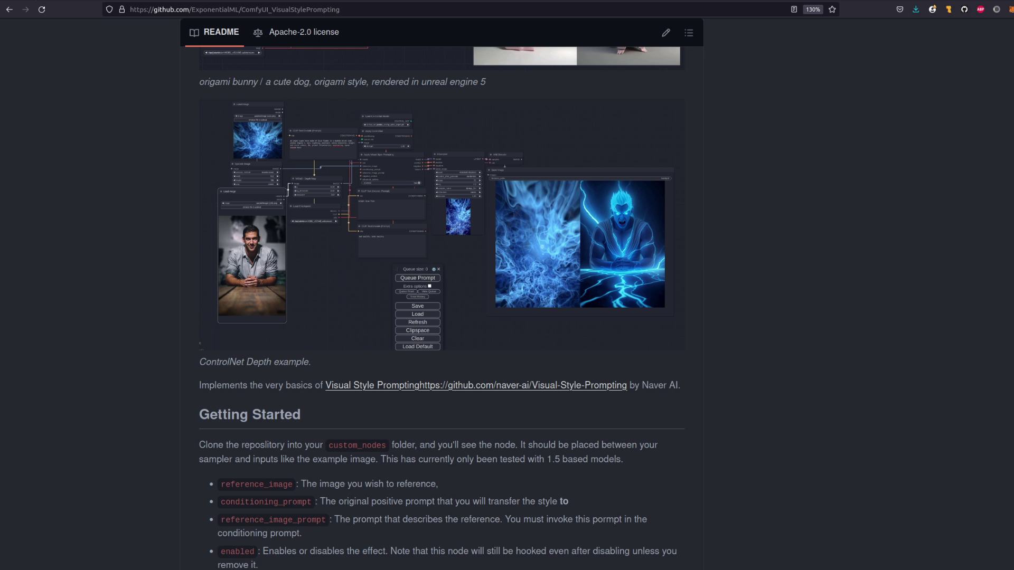
key("ctrl+Tab")
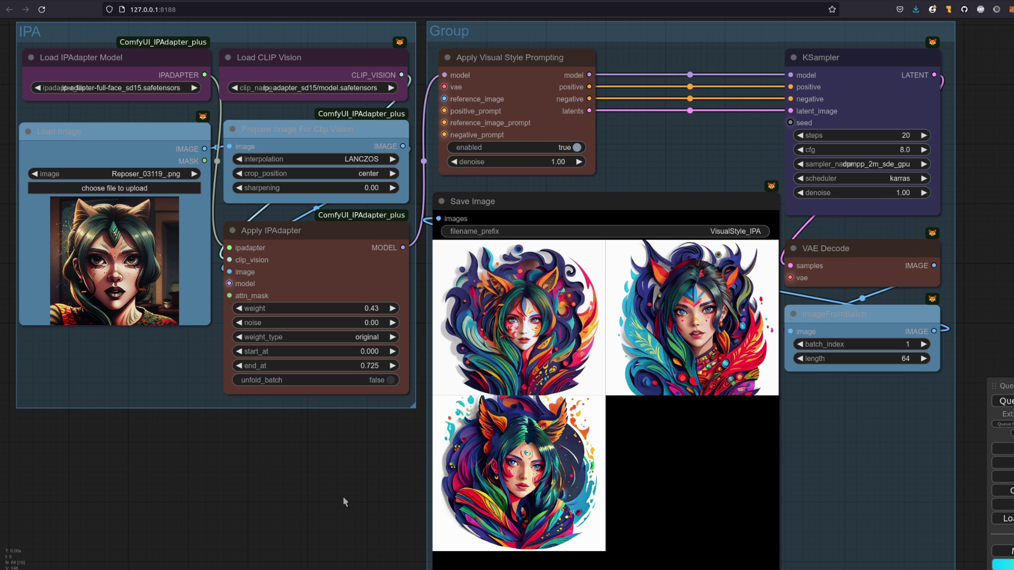
left_click_drag(344, 496, 370, 27)
left_click_drag(137, 446, 132, 359)
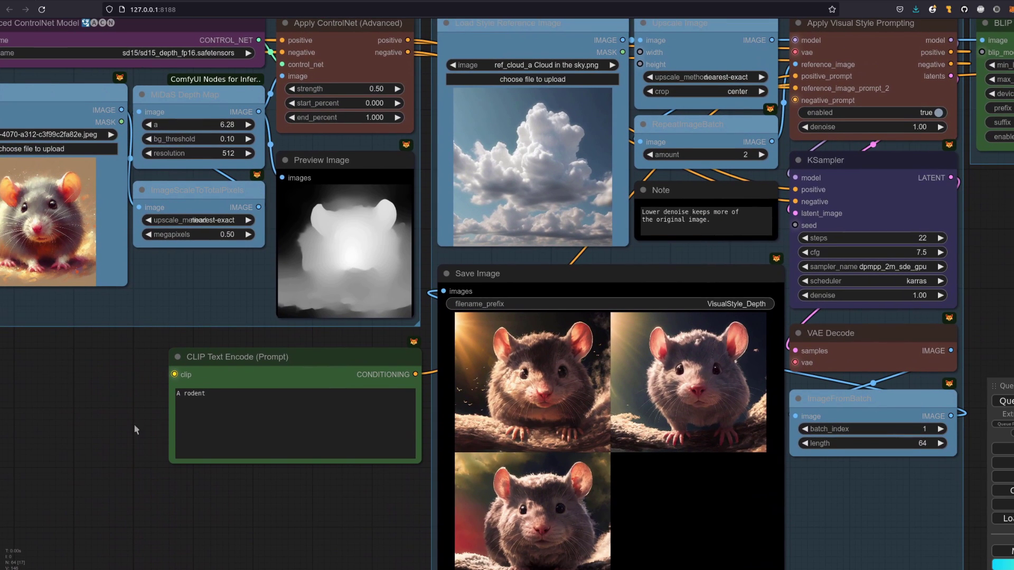
Step: Zoom out to view the SDXL paper-cut cyberpunk workflow at 1024×1024 with its fiery-haired portraits
scroll(134, 424, "down", 1)
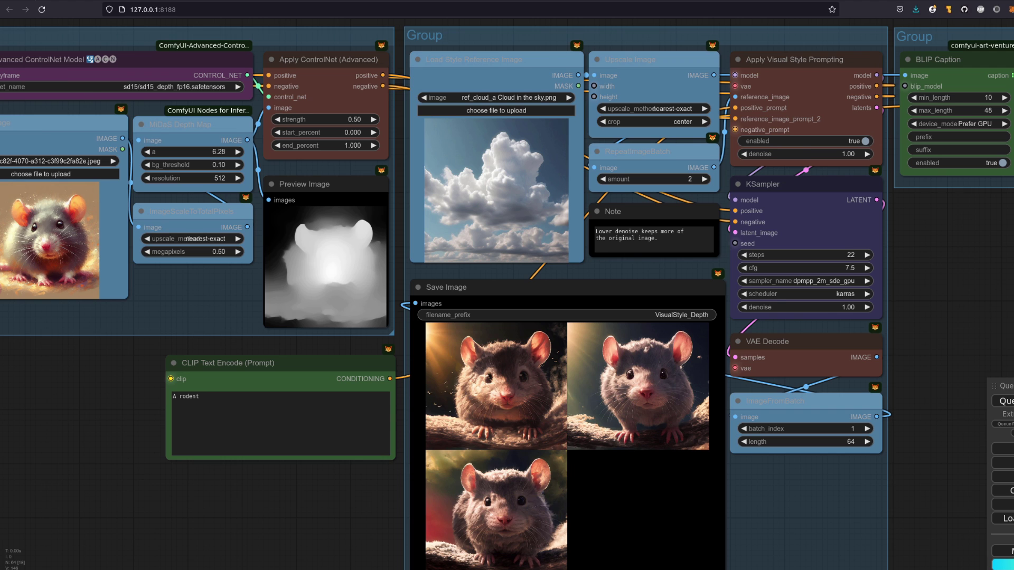
scroll(804, 261, "down", 3)
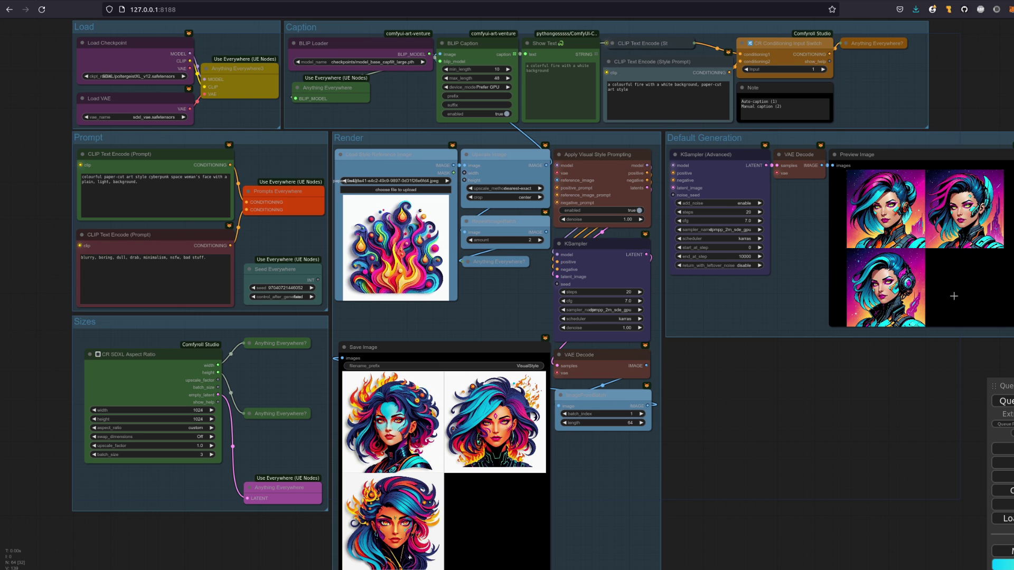
Step: Pan past Default Generation, Save Image and Sizes to the IPA group's teal-haired flame portraits
scroll(961, 286, "up", 4)
scroll(945, 296, "up", 1)
left_click_drag(823, 438, 792, 465)
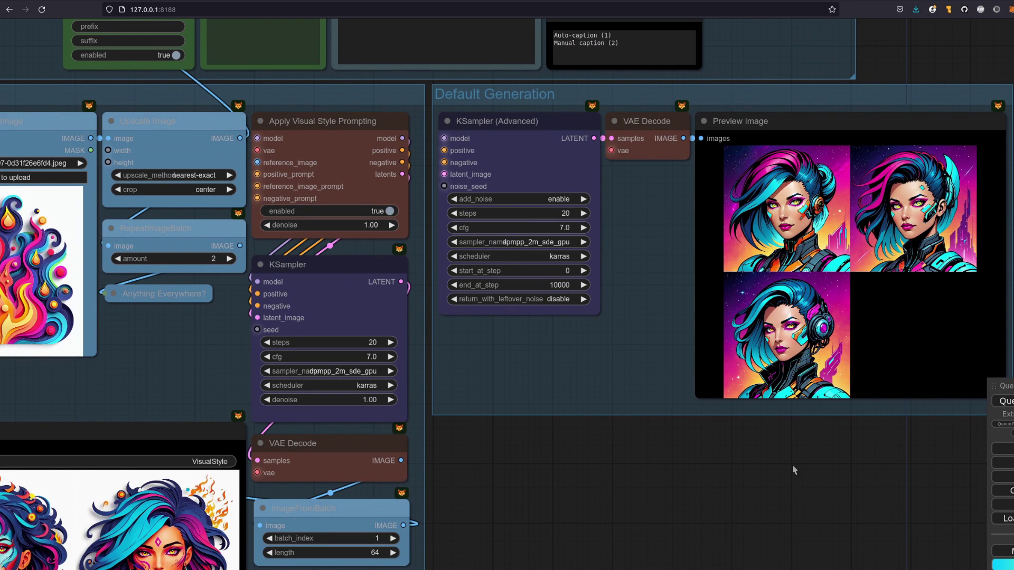
left_click_drag(640, 509, 1005, 170)
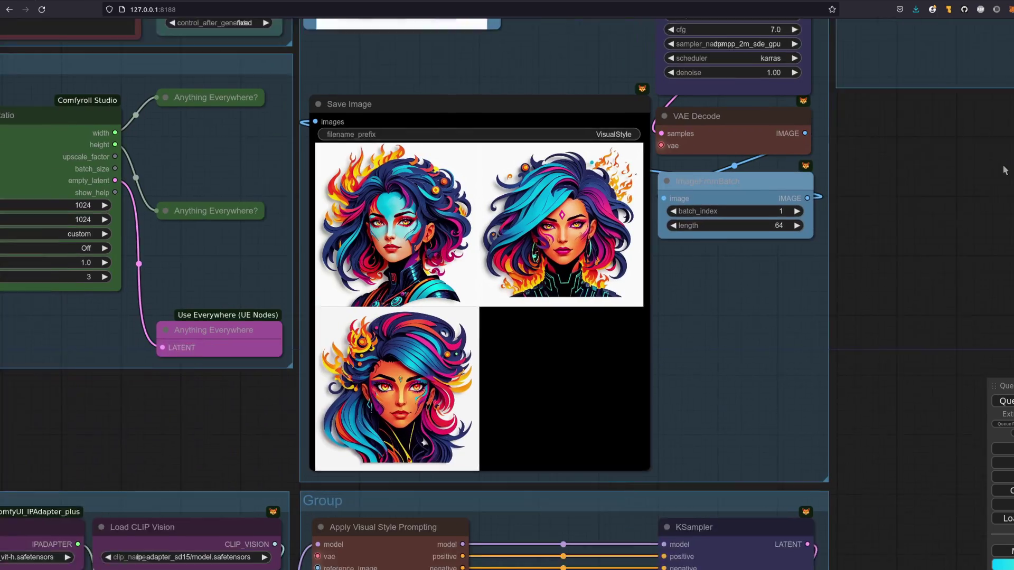
scroll(892, 351, "down", 2)
left_click_drag(892, 352, 851, 363)
scroll(871, 371, "down", 1)
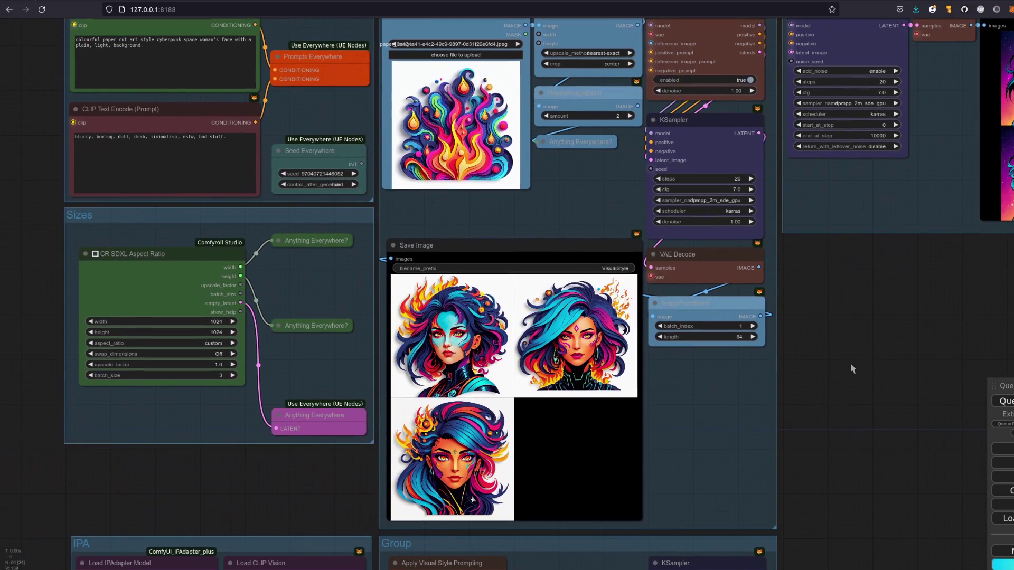
left_click_drag(851, 347, 947, 69)
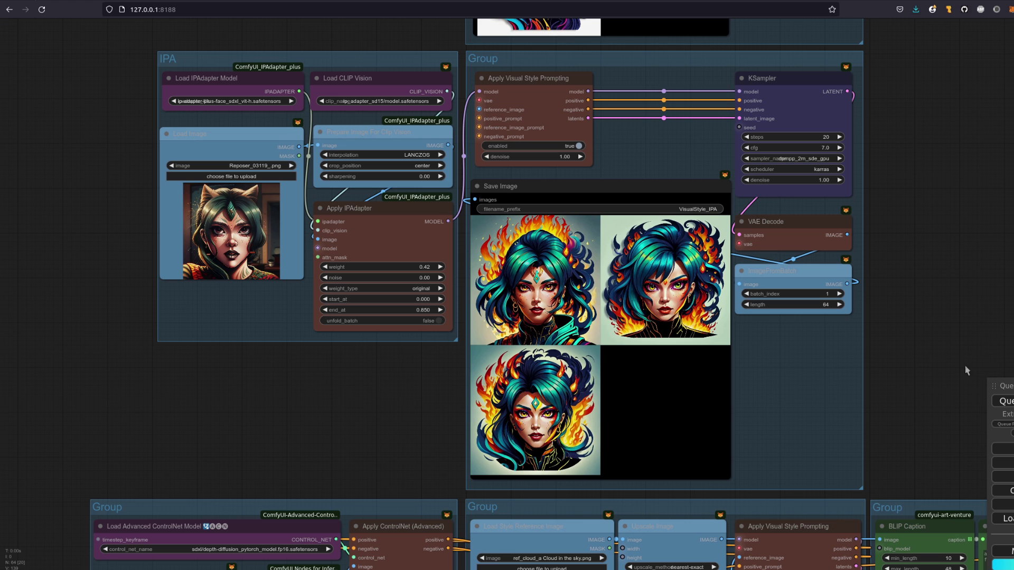
Step: Move to the depth ControlNet group and zoom in on the three cloud-textured white rodents
left_click_drag(918, 452, 893, 55)
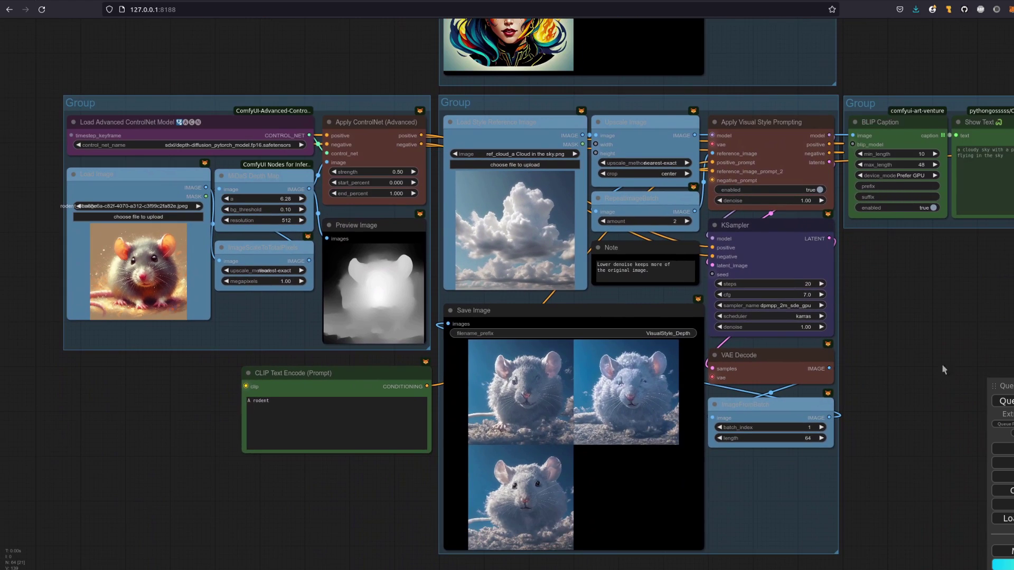
left_click_drag(942, 363, 881, 334)
scroll(877, 325, "up", 1)
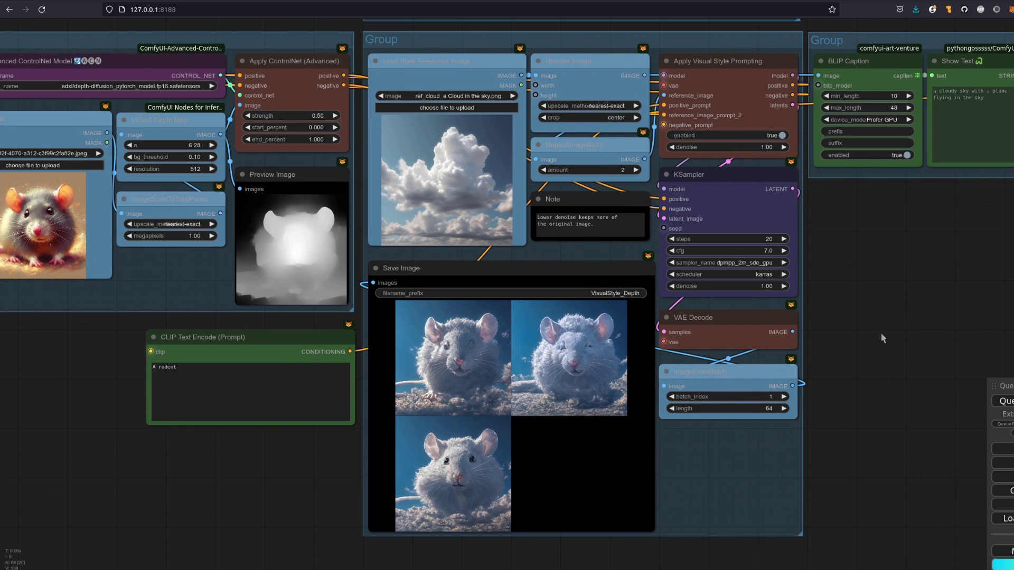